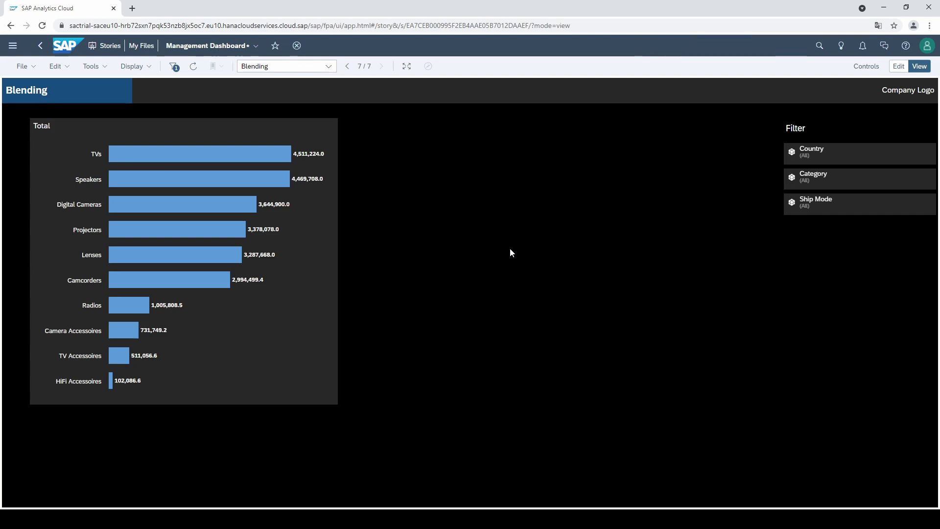
- Put the story in edit mode and show the SAC Retailer Dataset (20281 rows, 30 columns) as a data grid
{"action": "left_click", "coordinate": [898, 66]}
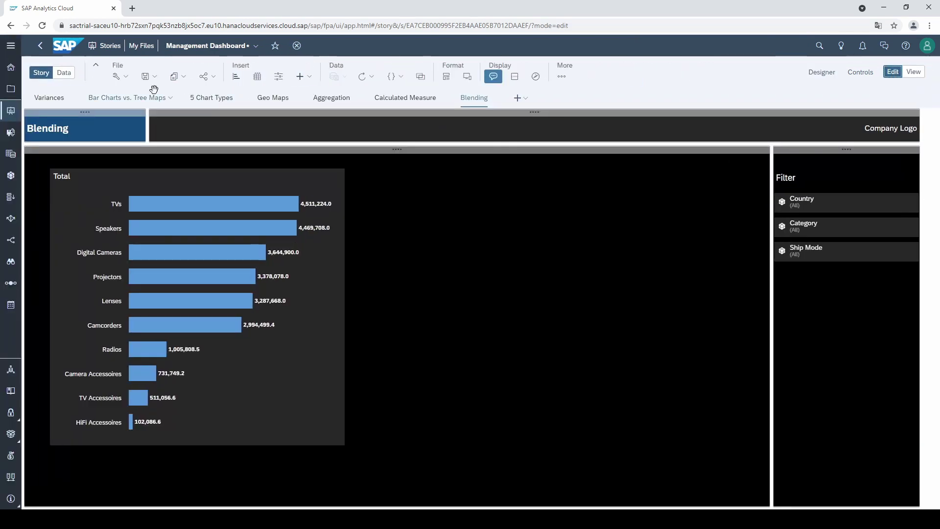
{"action": "left_click", "coordinate": [66, 75]}
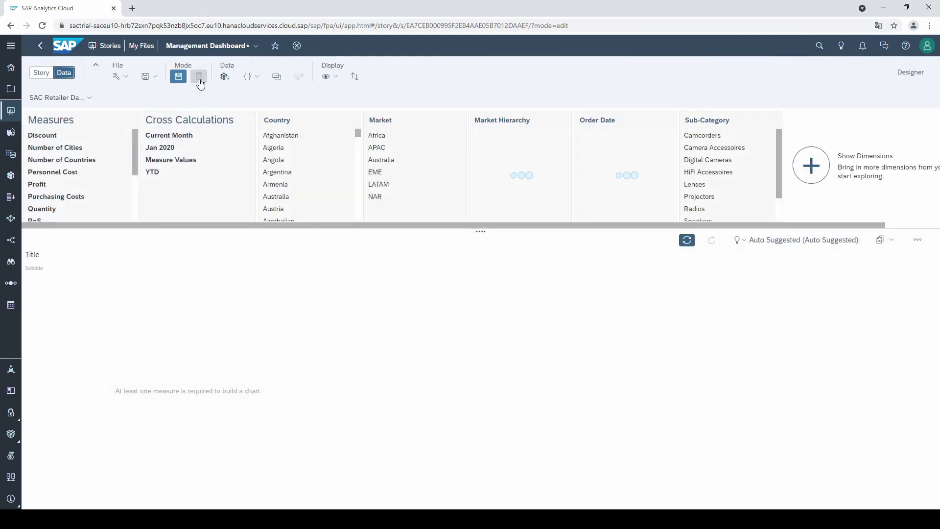
{"action": "left_click", "coordinate": [199, 78]}
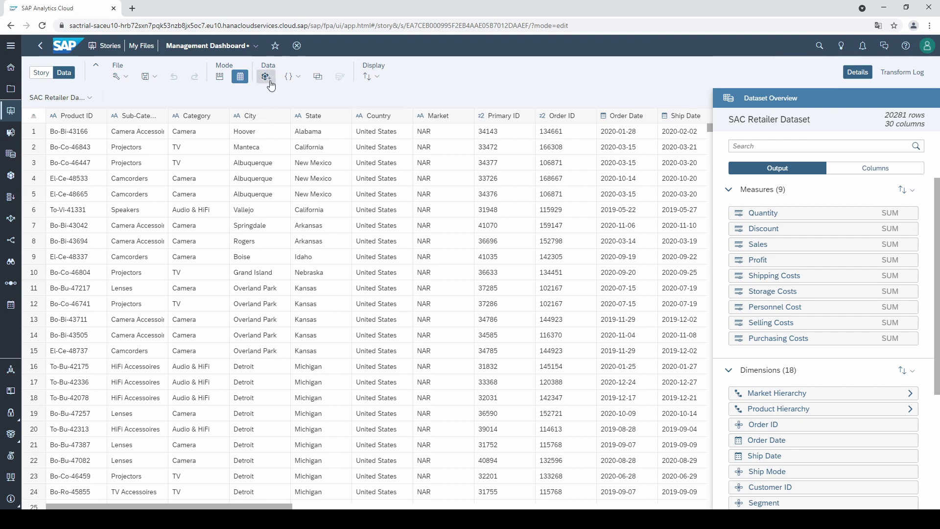
{"action": "left_click", "coordinate": [90, 100]}
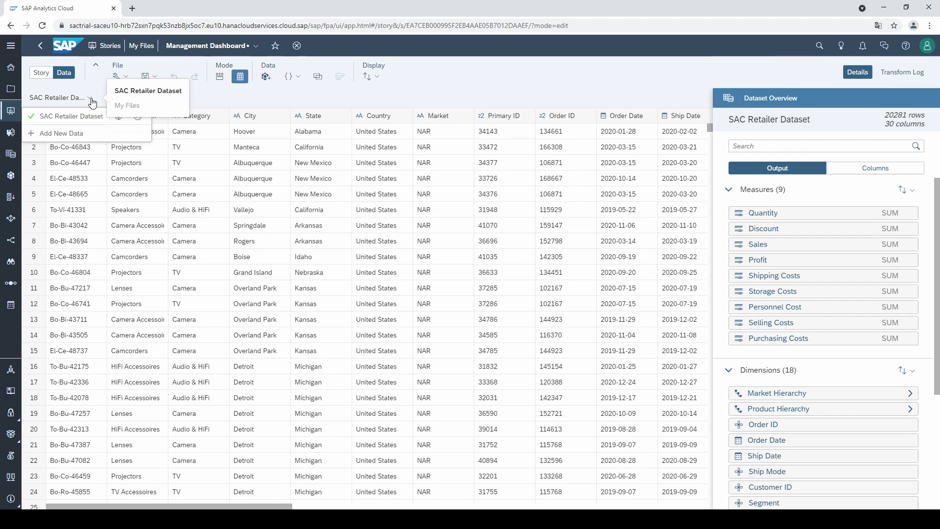
- Add the existing Data Blending dataset and show its 10 Sub-Category–Product Manager rows as a grid
{"action": "left_click", "coordinate": [120, 131]}
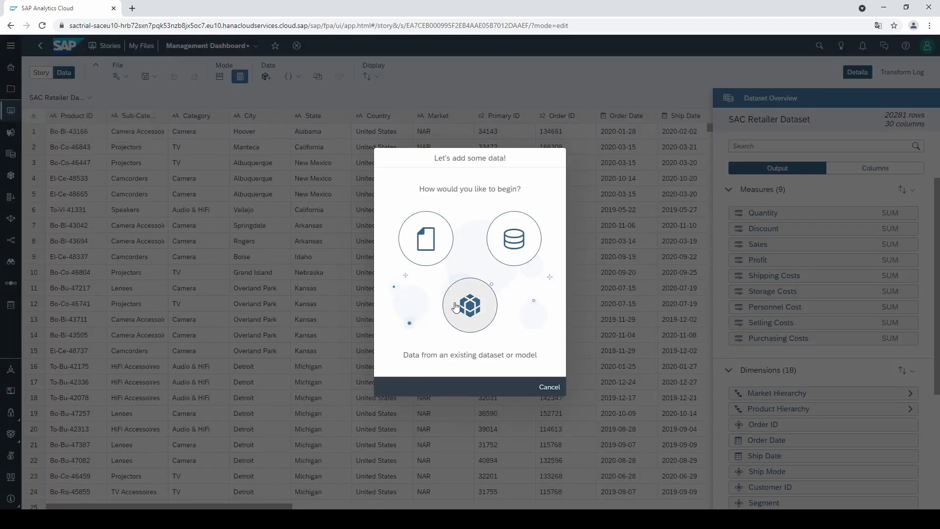
{"action": "left_click", "coordinate": [477, 306]}
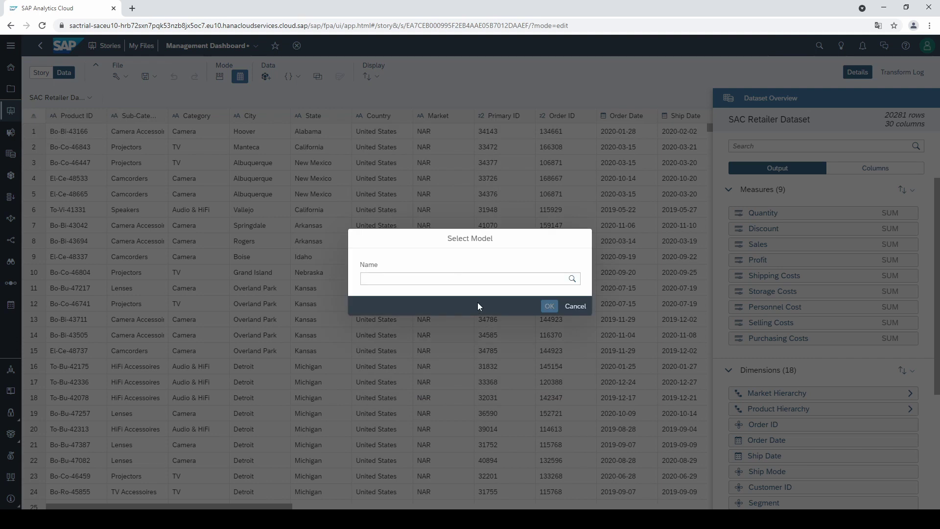
{"action": "left_click", "coordinate": [516, 340]}
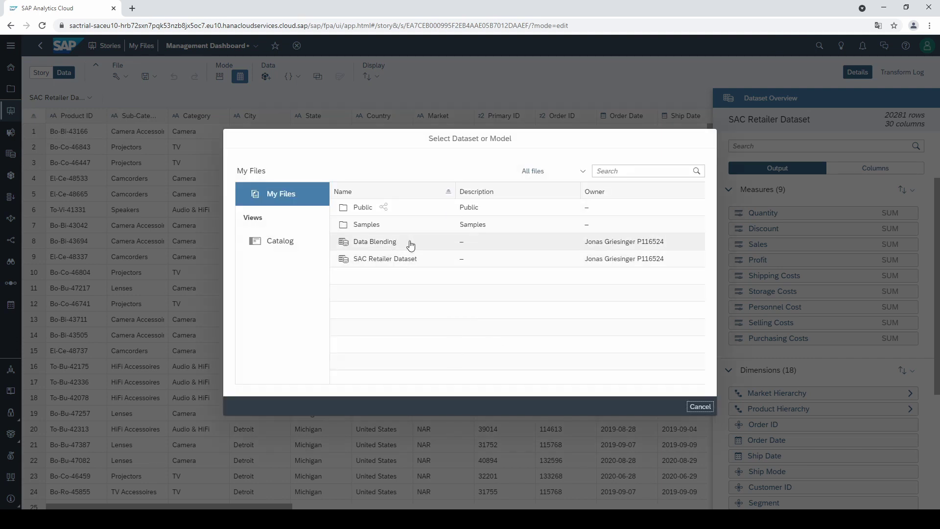
{"action": "double_click", "coordinate": [409, 241]}
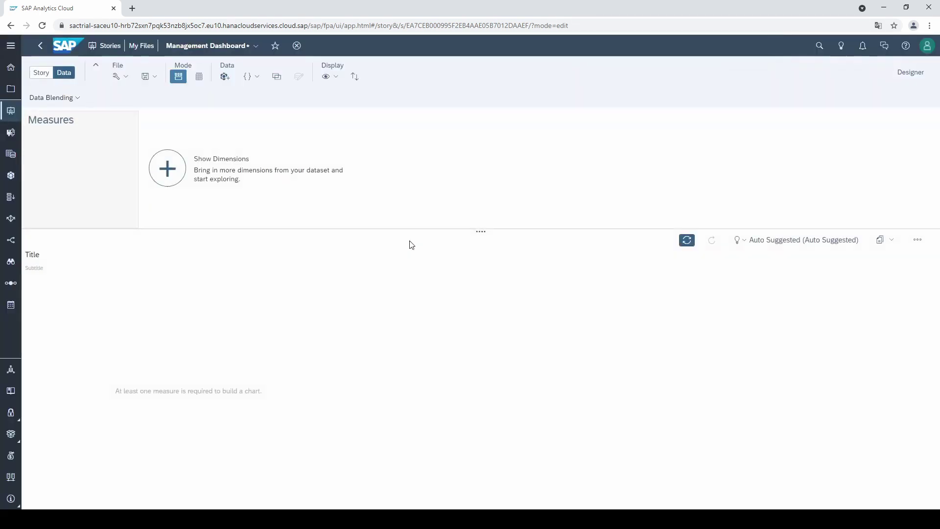
{"action": "left_click", "coordinate": [199, 81]}
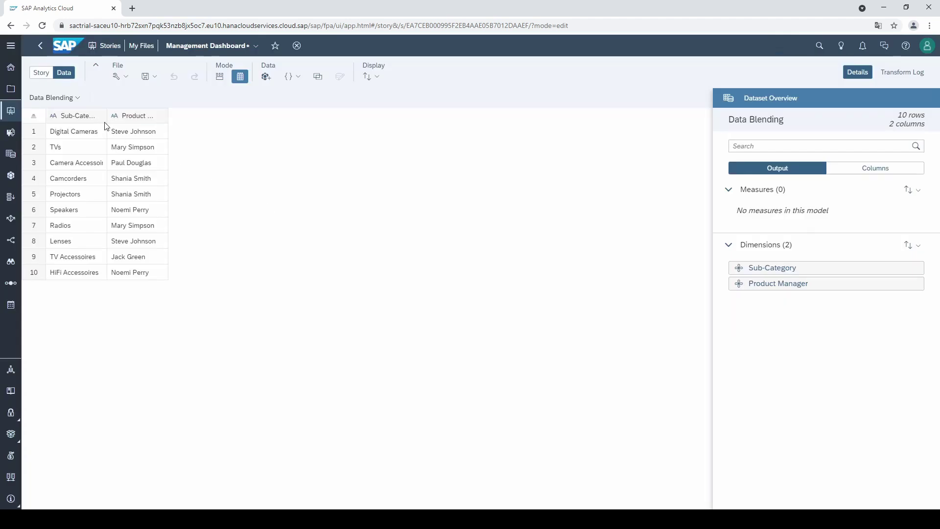
- Auto-fit the Product Manager column width so its full header shows
{"action": "double_click", "coordinate": [169, 116]}
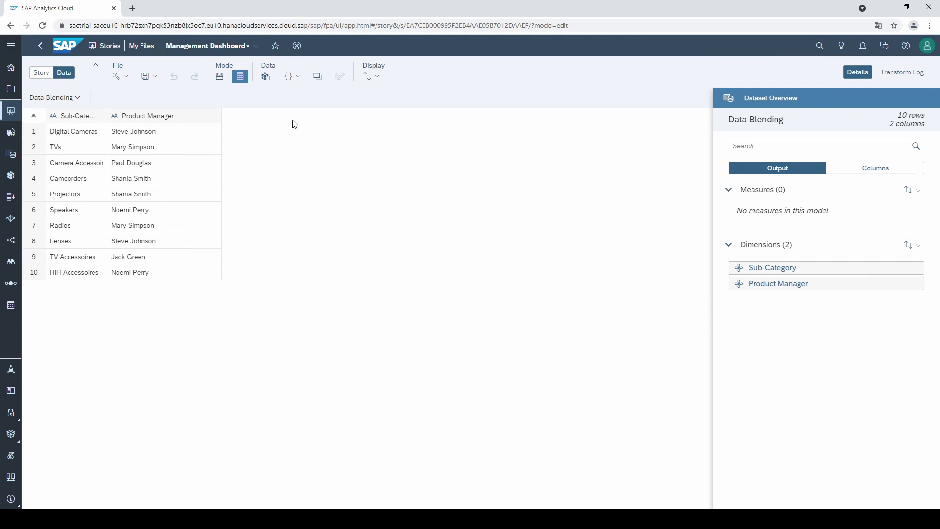
- Link Sub-Category in SAC Retailer Dataset to Sub-Category in Data Blending
{"action": "left_click", "coordinate": [318, 76]}
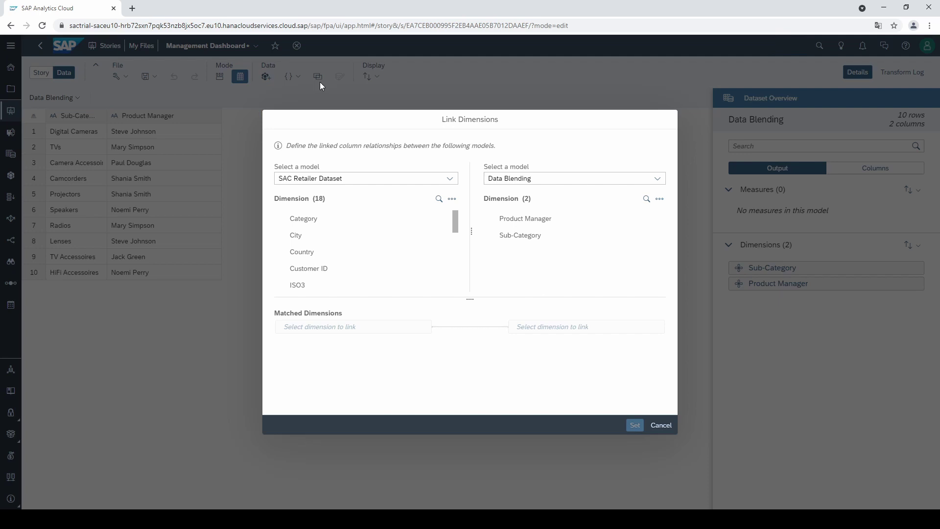
{"action": "left_click", "coordinate": [452, 183]}
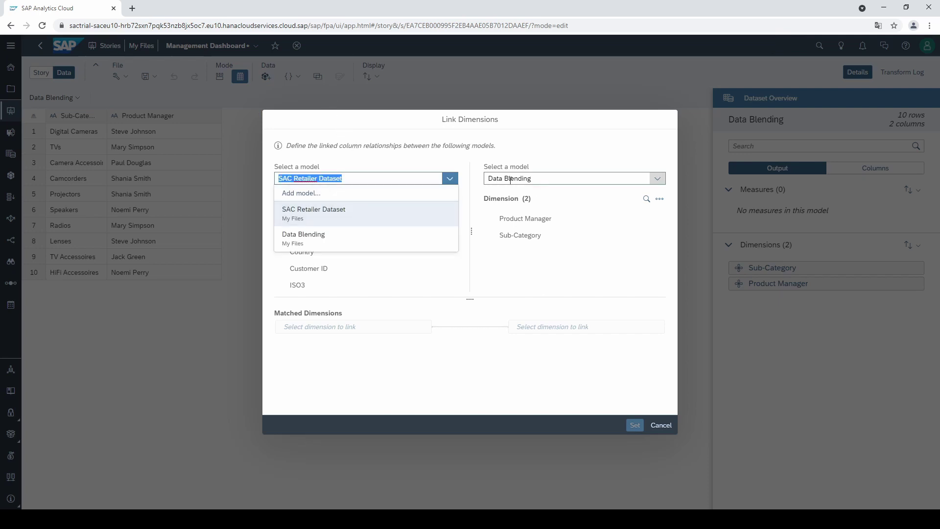
{"action": "left_click", "coordinate": [469, 175]}
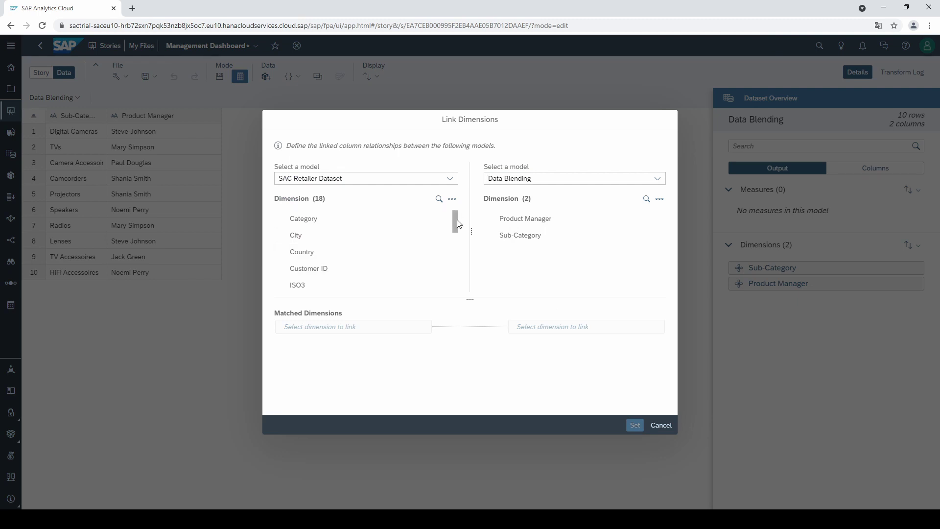
{"action": "left_click_drag", "start_coordinate": [458, 223], "coordinate": [459, 276]}
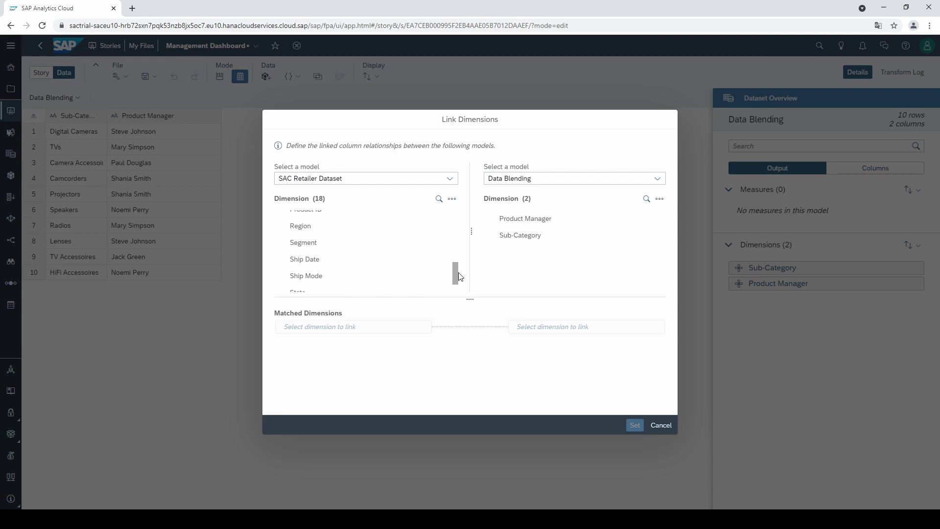
{"action": "left_click_drag", "start_coordinate": [458, 272], "coordinate": [456, 285]}
{"action": "left_click", "coordinate": [377, 289]}
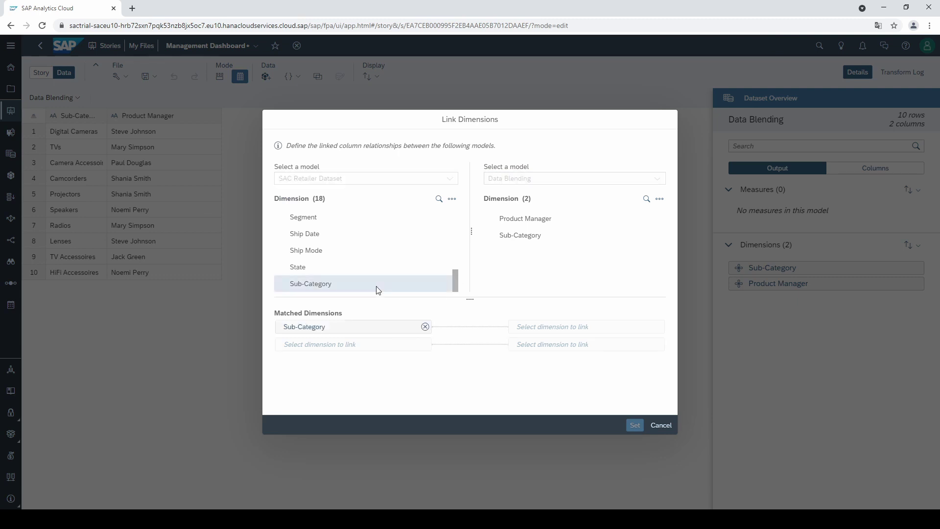
{"action": "left_click", "coordinate": [552, 242]}
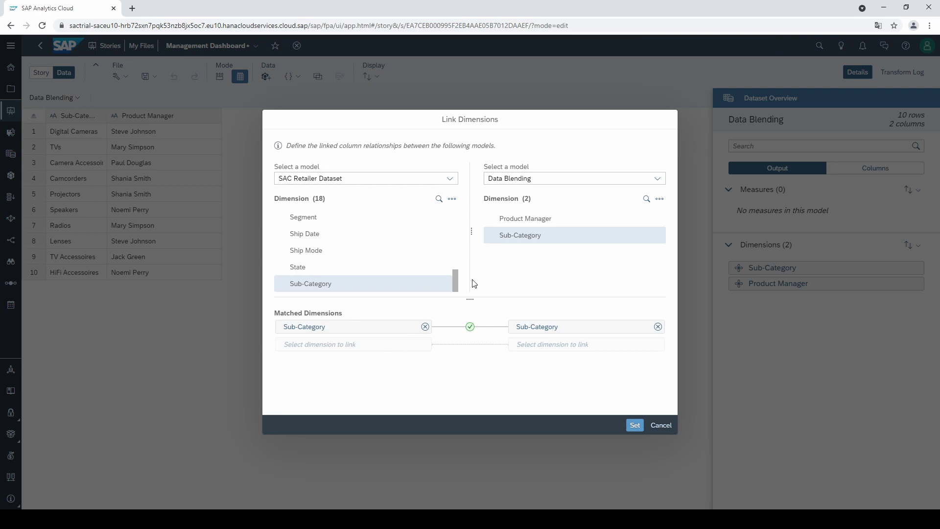
{"action": "left_click", "coordinate": [634, 425]}
- Finish linking, then add a Data Blending–sourced page filter under the Blending story title
{"action": "left_click", "coordinate": [638, 326]}
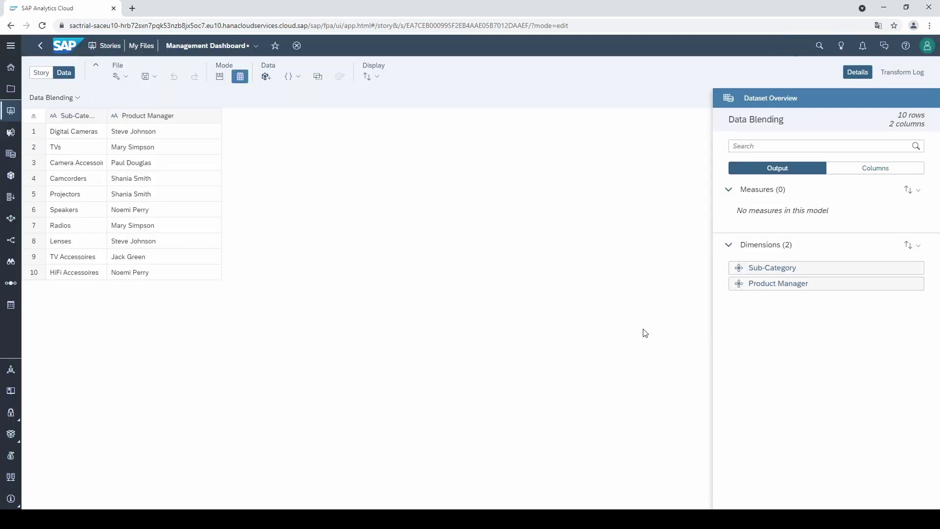
{"action": "left_click", "coordinate": [41, 73]}
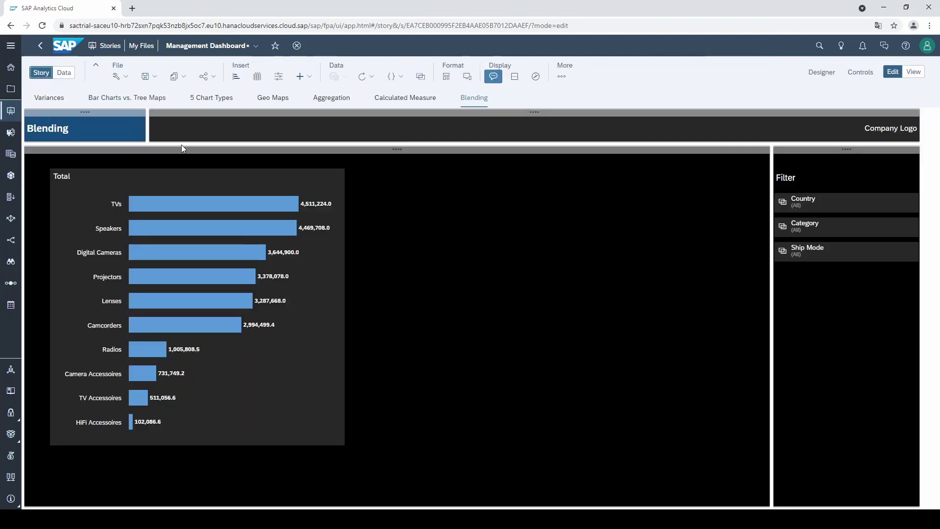
{"action": "left_click", "coordinate": [279, 82]}
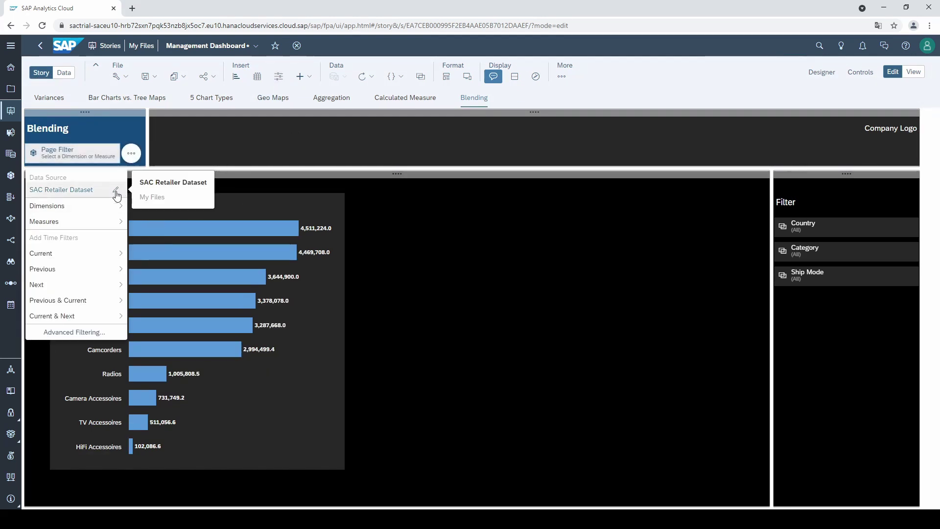
{"action": "left_click", "coordinate": [119, 192]}
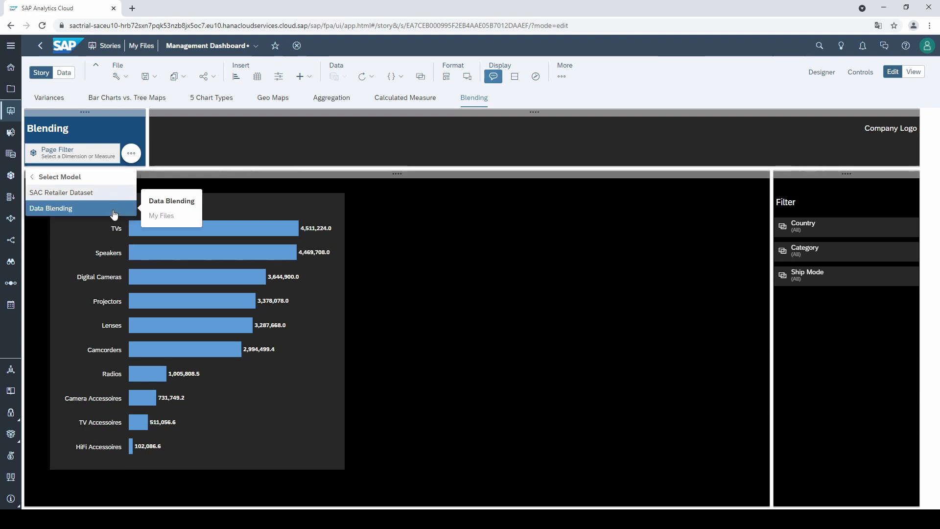
{"action": "left_click", "coordinate": [115, 207]}
{"action": "left_click", "coordinate": [107, 212]}
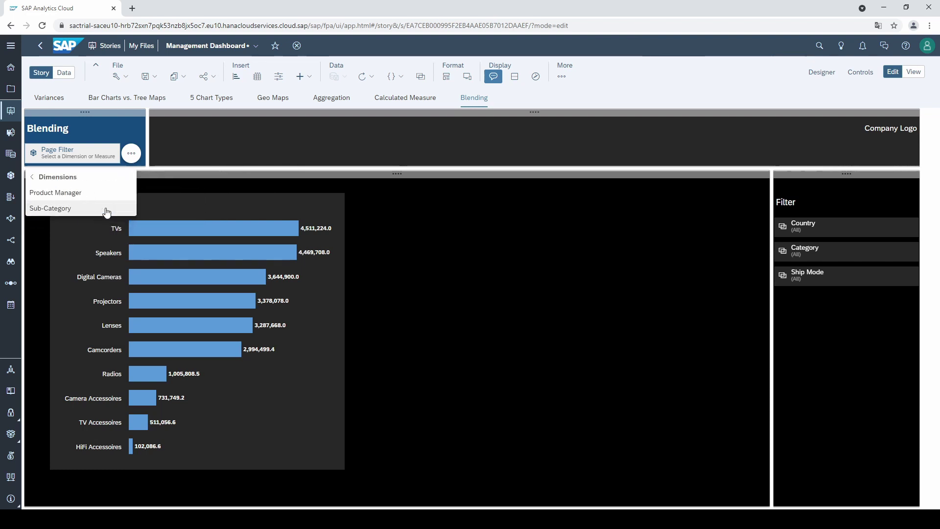
- Set the page filter to Product Manager with all members and single selection
{"action": "left_click", "coordinate": [76, 193]}
{"action": "left_click", "coordinate": [264, 239]}
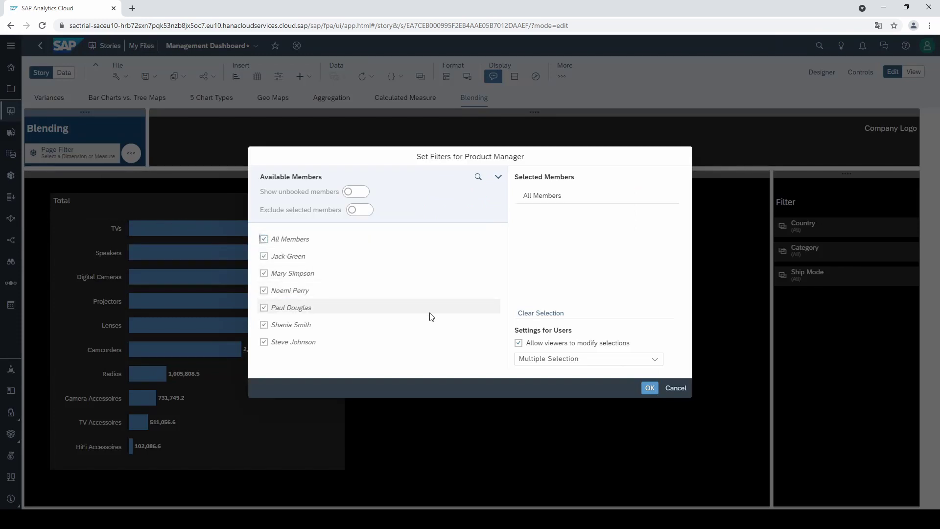
{"action": "left_click", "coordinate": [539, 360]}
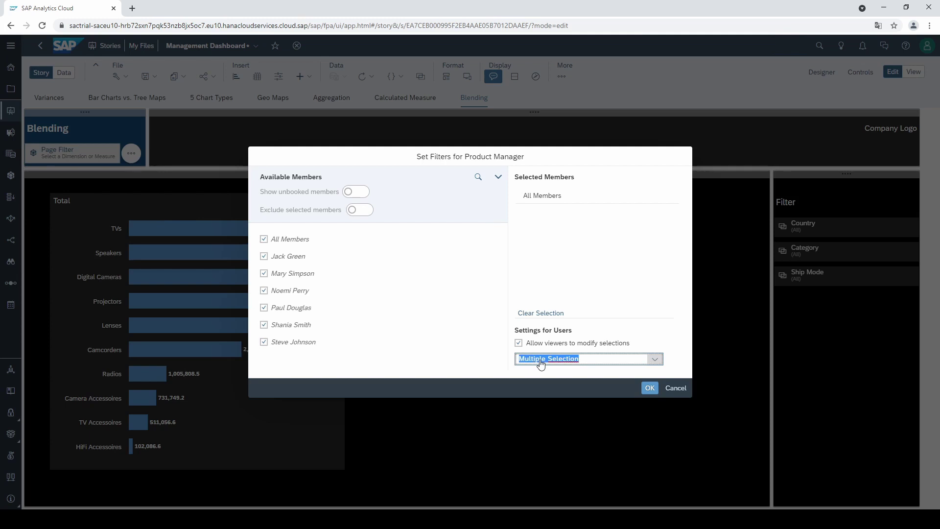
{"action": "left_click", "coordinate": [545, 374]}
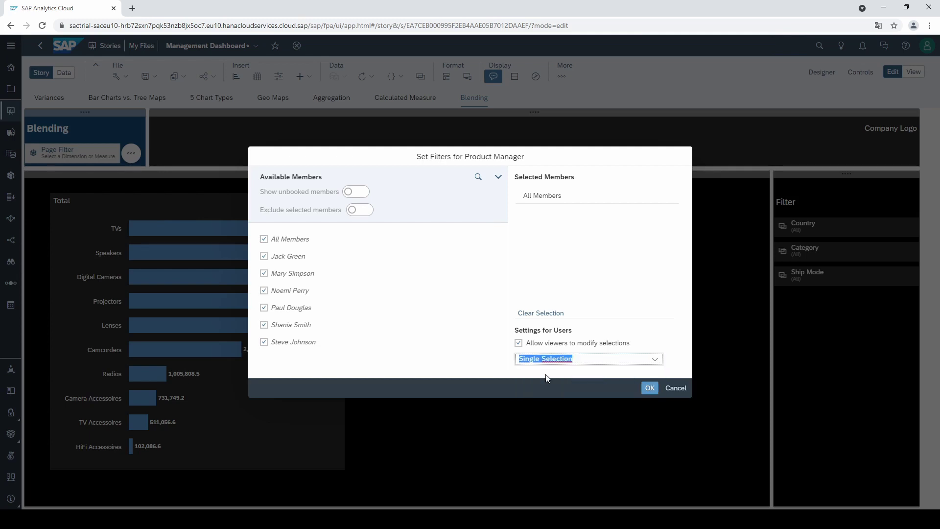
{"action": "left_click", "coordinate": [650, 389]}
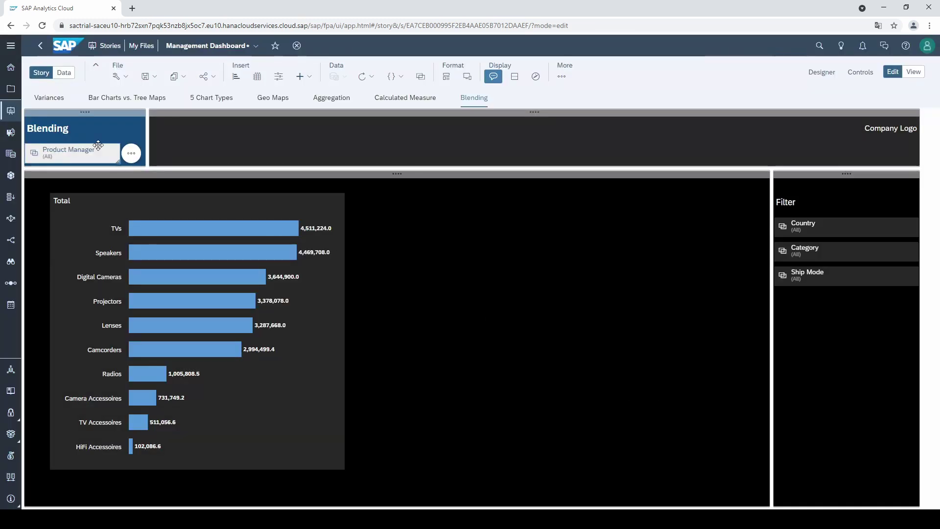
- Move the Product Manager filter below Ship Mode in the Filter panel and try two different managers
{"action": "left_click_drag", "start_coordinate": [98, 145], "coordinate": [915, 421]}
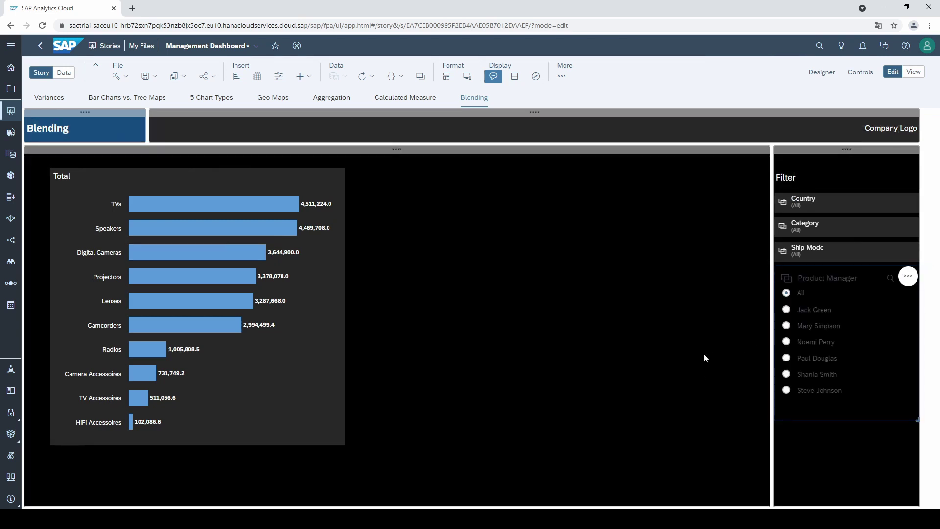
{"action": "left_click", "coordinate": [822, 313]}
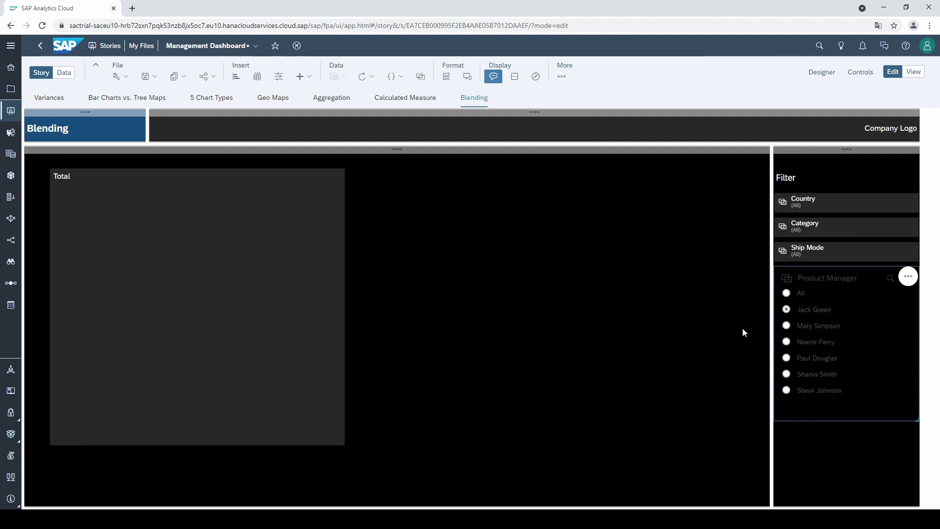
{"action": "mouse_move", "coordinate": [200, 340]}
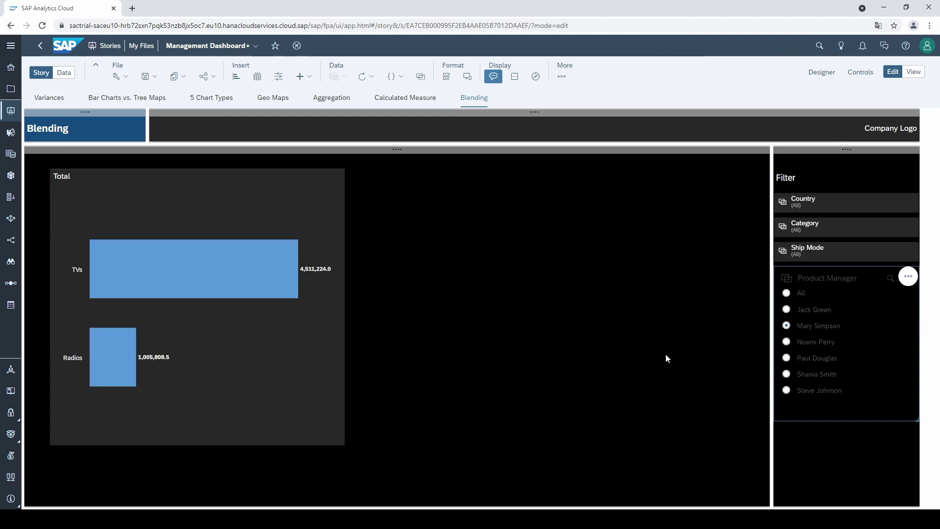
{"action": "left_click", "coordinate": [816, 342]}
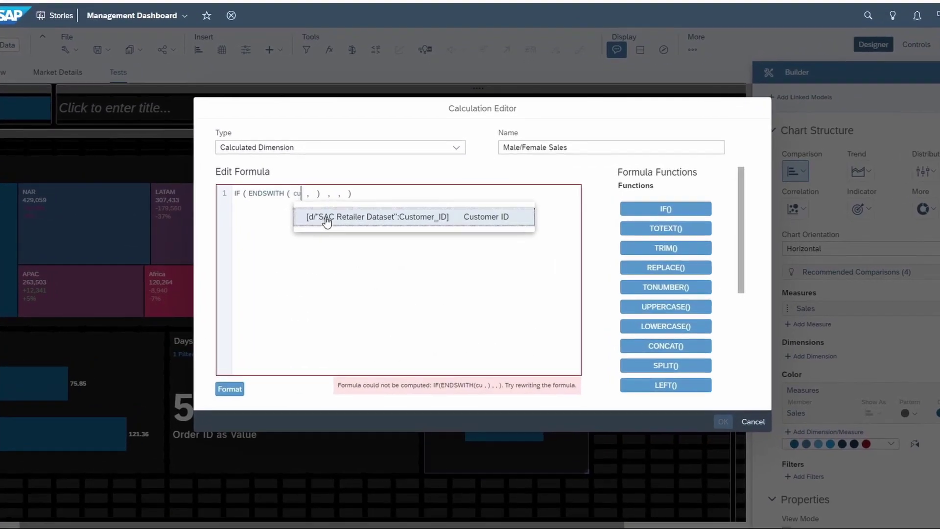
- Insert the Customer_ID field into the calculated dimension formula
{"action": "left_click", "coordinate": [350, 223]}
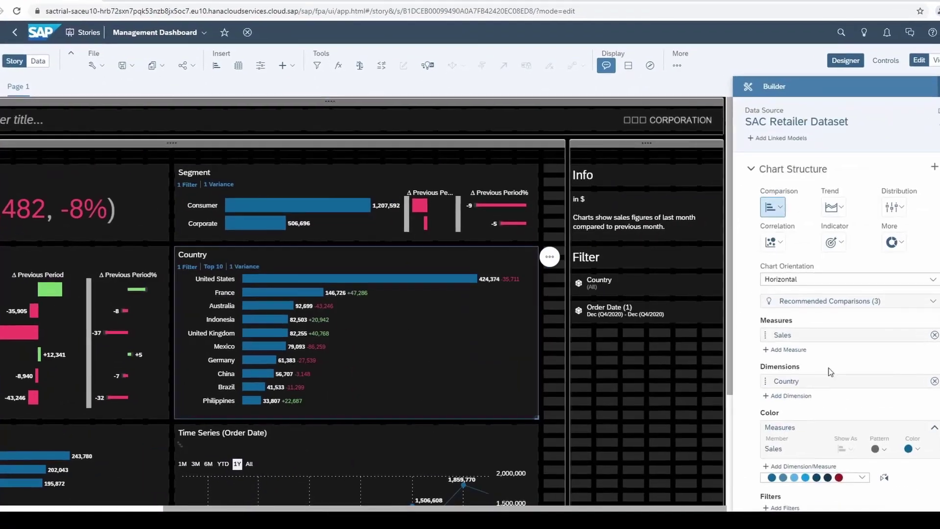